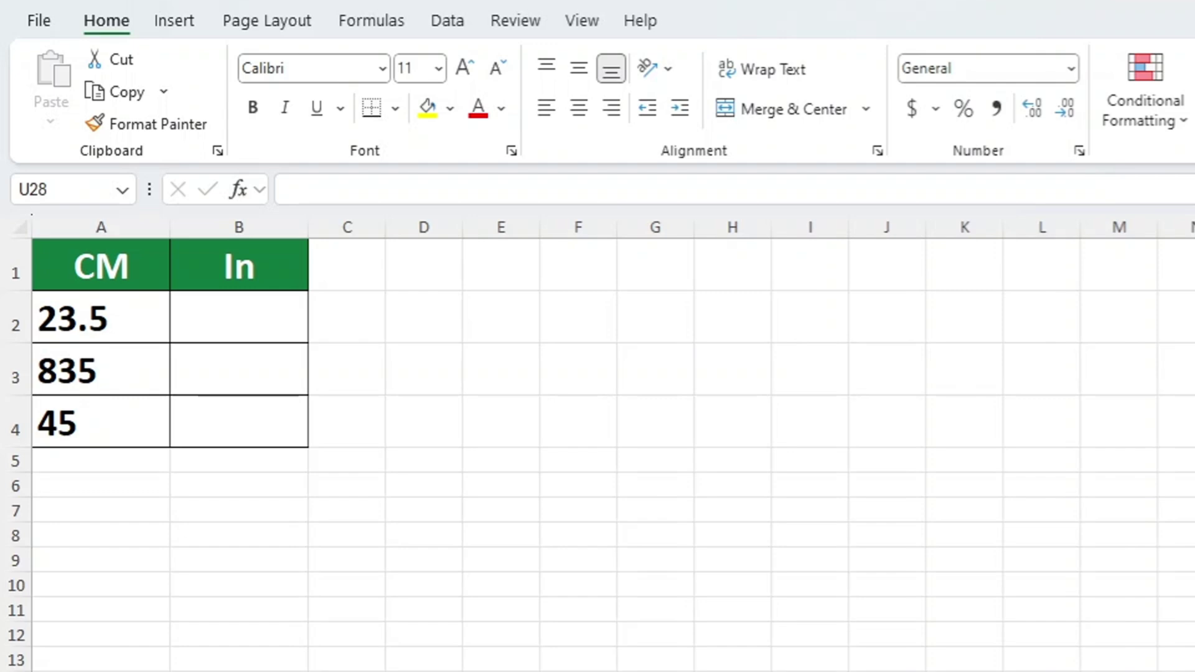
Insert the CONVERT function into cell B2 from the =conver autocomplete list
{"action": "left_click", "coordinate": [739, 638]}
{"action": "left_click", "coordinate": [277, 320]}
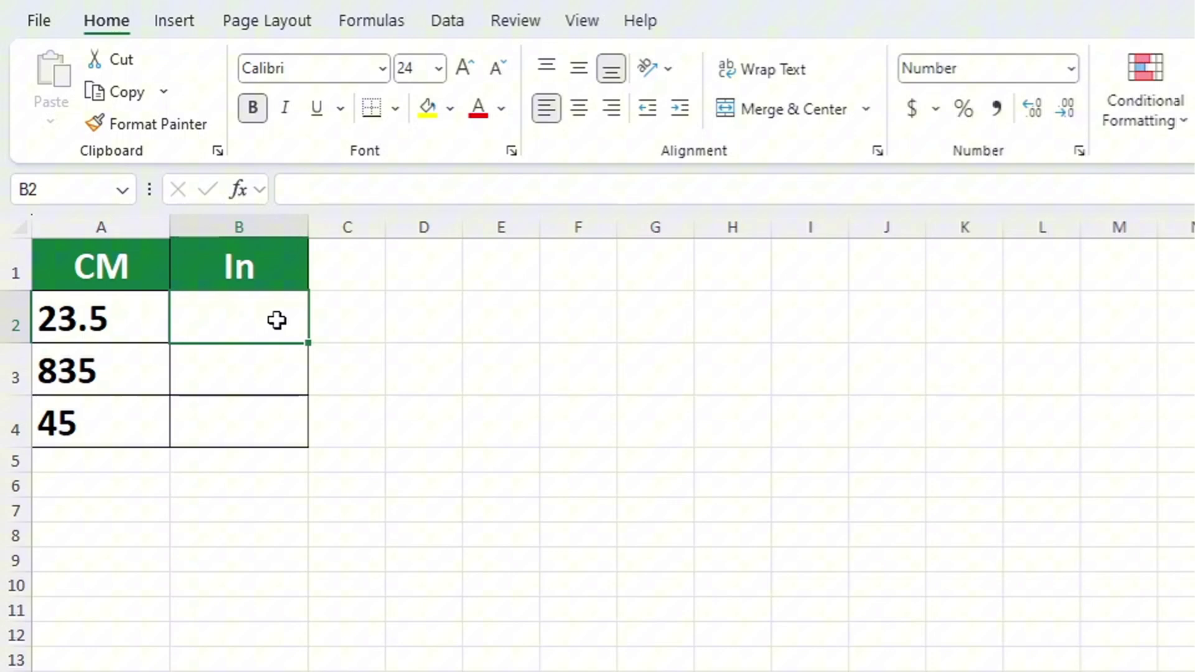
{"action": "type", "text": "="}
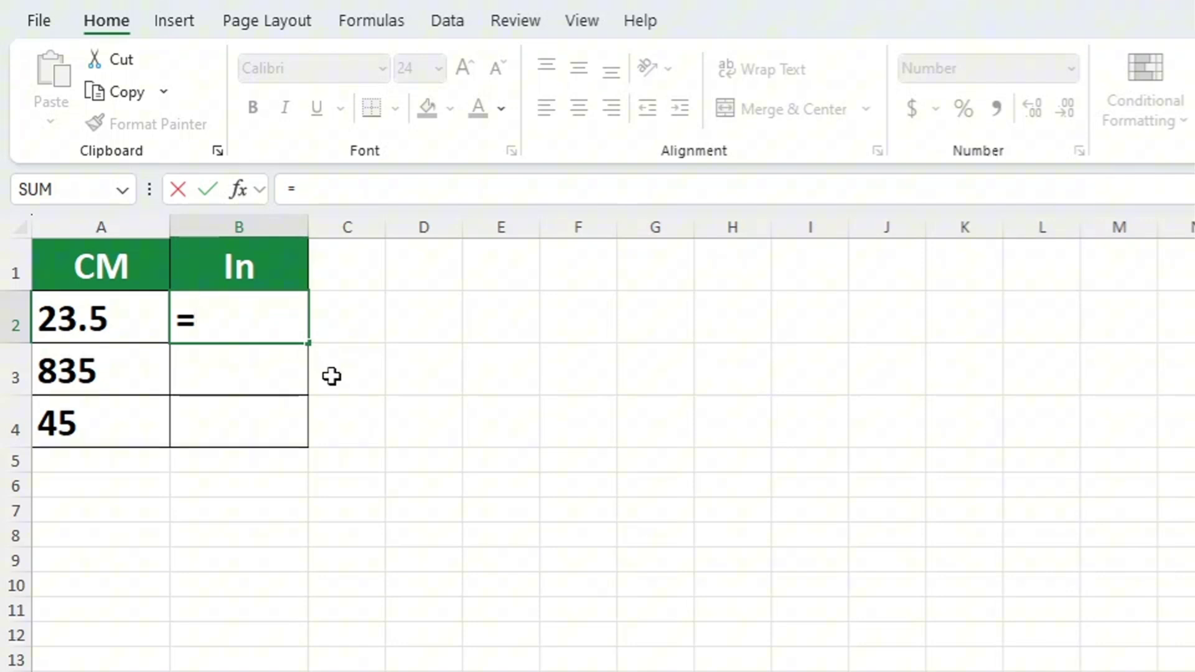
{"action": "type", "text": "co"}
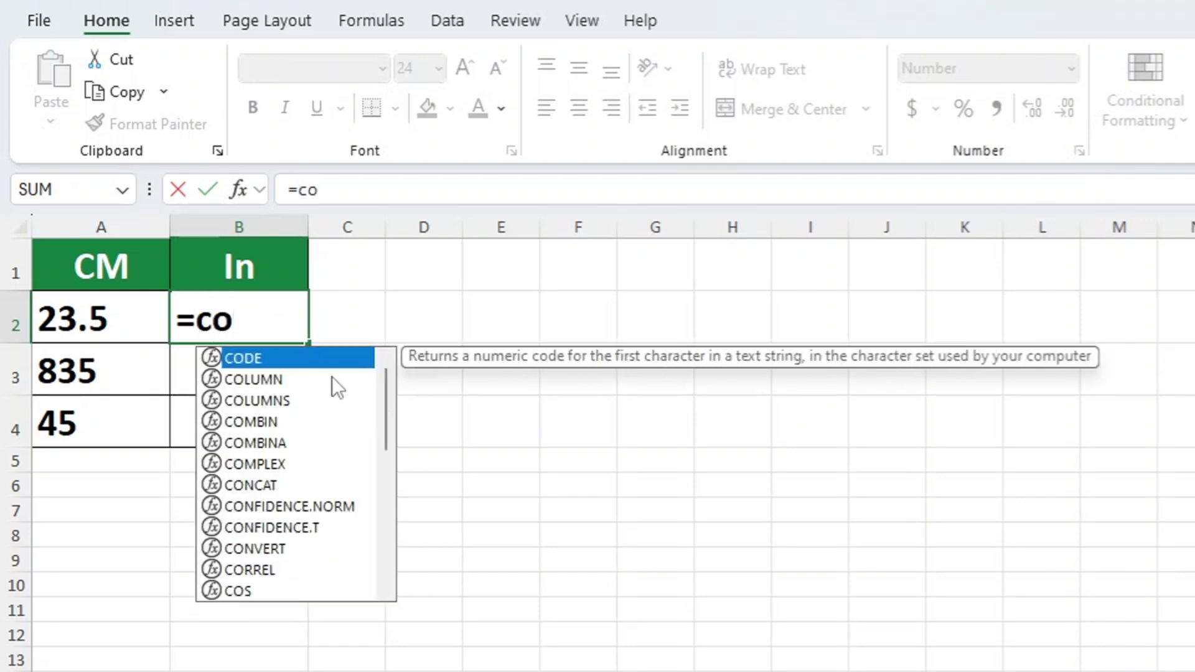
{"action": "type", "text": "nver"}
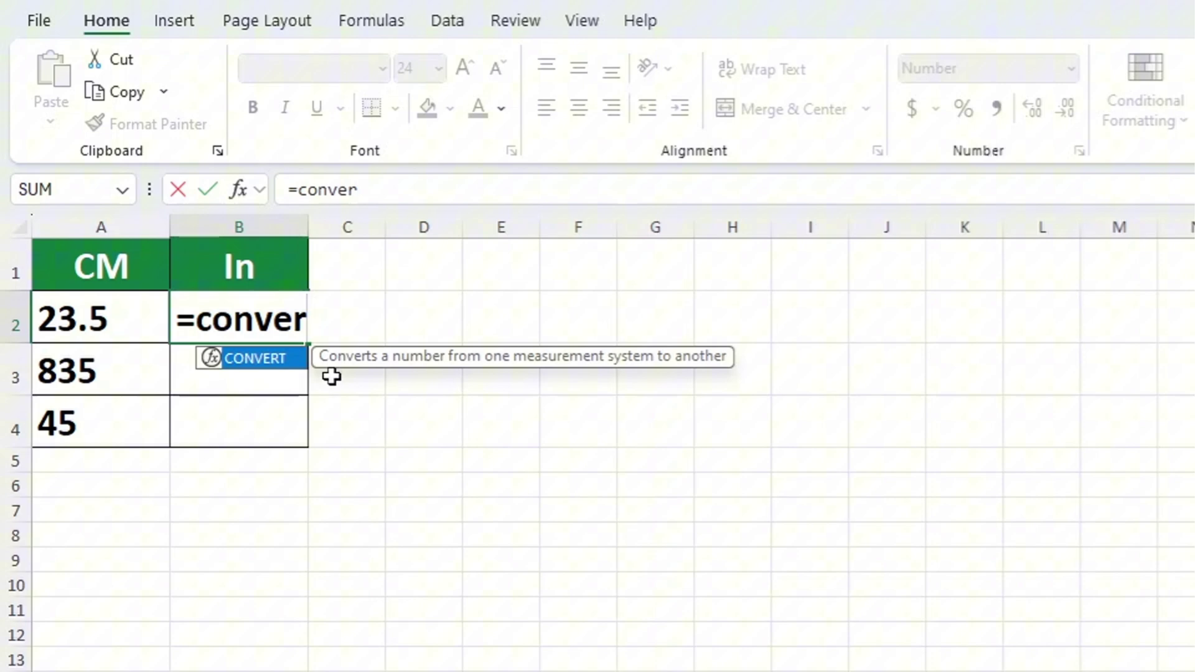
{"action": "double_click", "coordinate": [273, 356]}
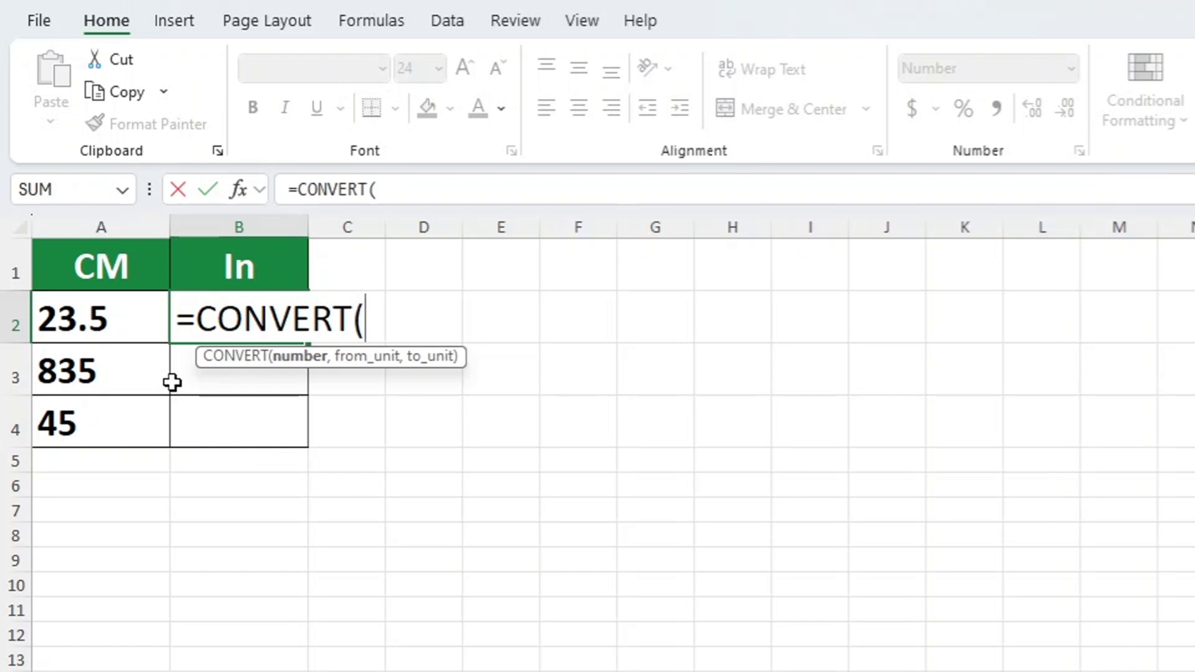
Reference A2 (23.5) as the CONVERT number and add "cm" as the from-unit
{"action": "left_click", "coordinate": [132, 329]}
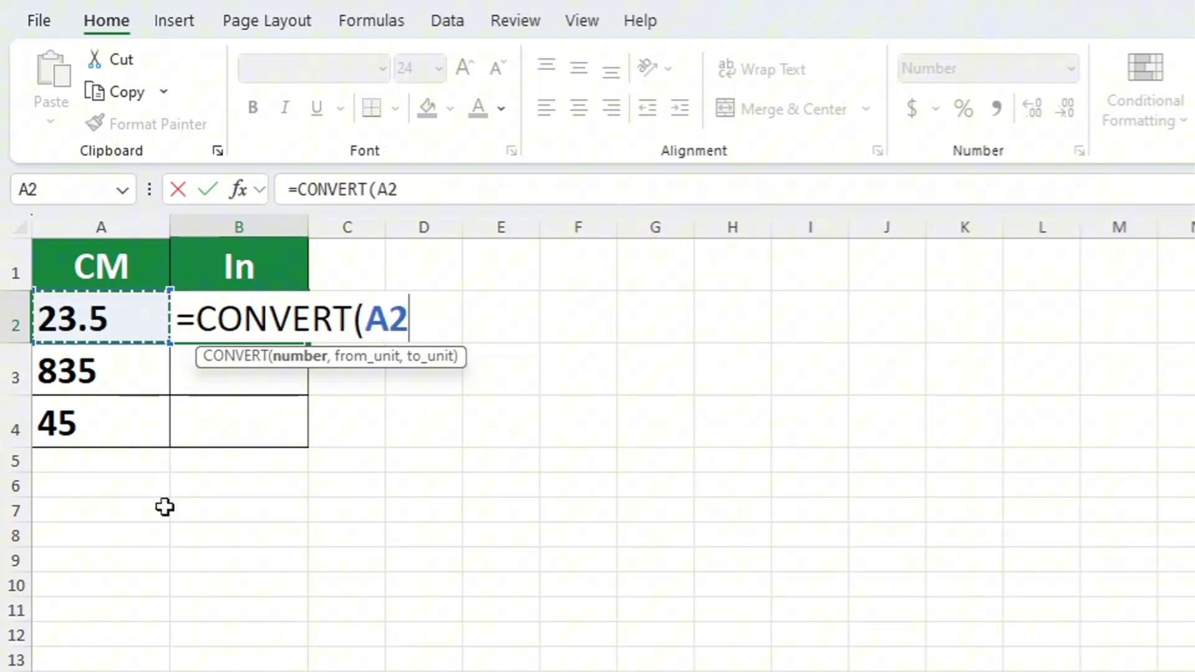
{"action": "type", "text": ","}
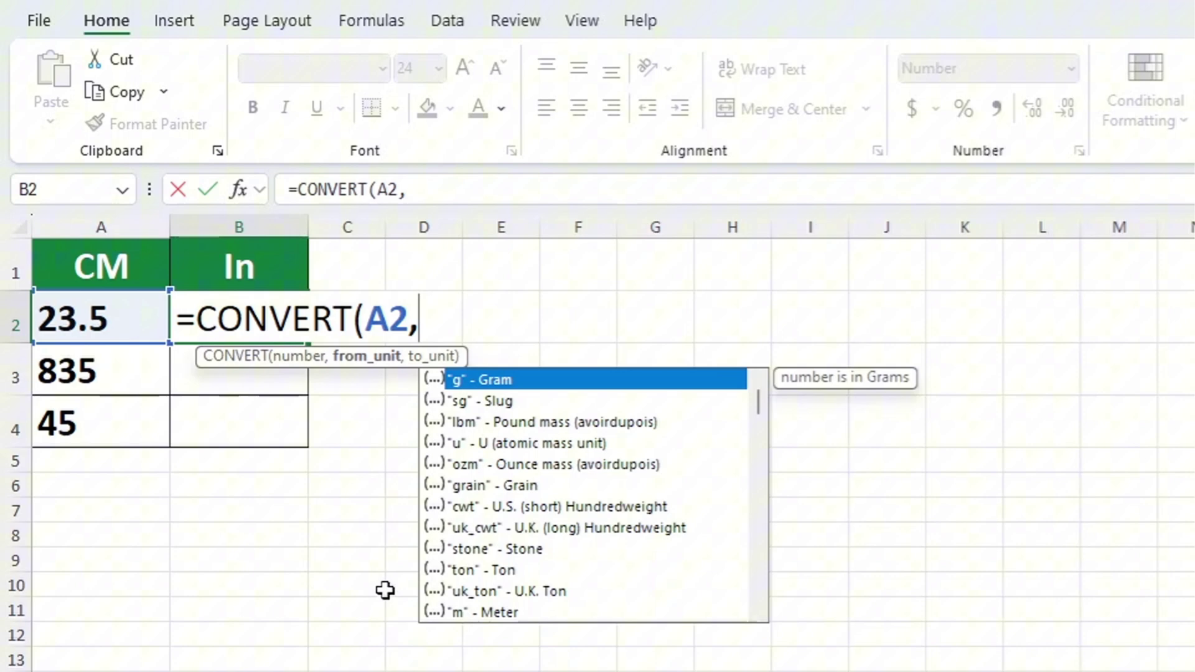
{"action": "scroll", "coordinate": [652, 502], "scroll_direction": "down", "scroll_amount": 1}
{"action": "scroll", "coordinate": [649, 496], "scroll_direction": "down", "scroll_amount": 2}
{"action": "scroll", "coordinate": [649, 496], "scroll_direction": "down", "scroll_amount": 3}
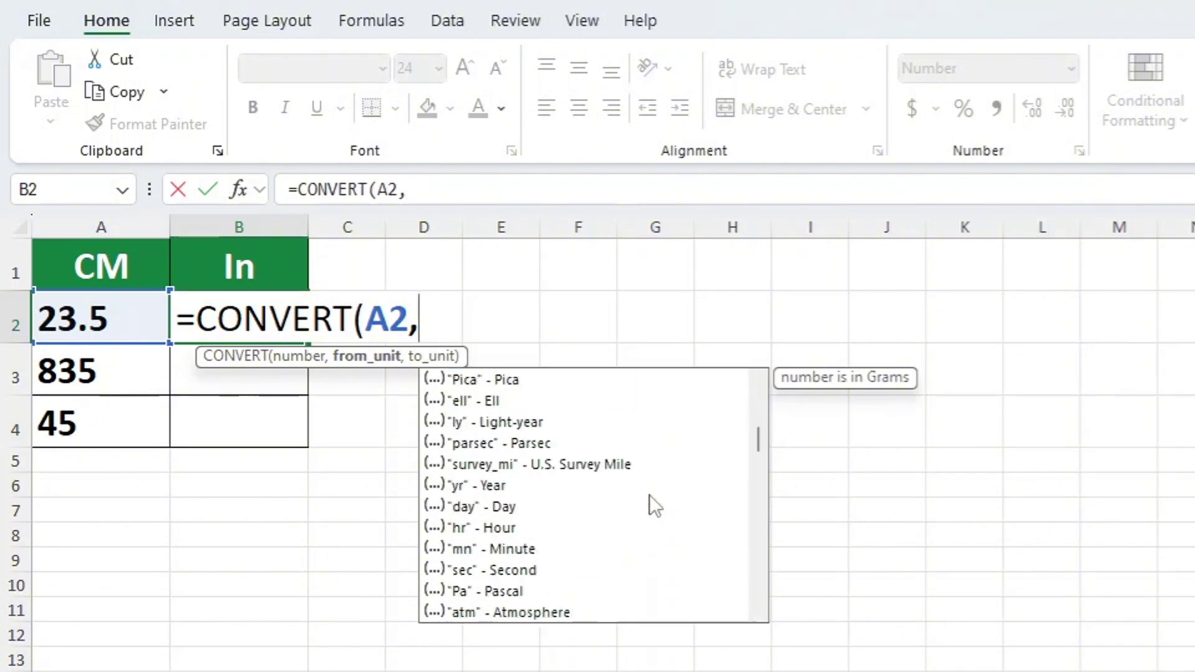
{"action": "scroll", "coordinate": [648, 496], "scroll_direction": "down", "scroll_amount": 1}
{"action": "scroll", "coordinate": [649, 496], "scroll_direction": "down", "scroll_amount": 3}
{"action": "scroll", "coordinate": [649, 496], "scroll_direction": "down", "scroll_amount": 1}
{"action": "scroll", "coordinate": [649, 496], "scroll_direction": "up", "scroll_amount": 3}
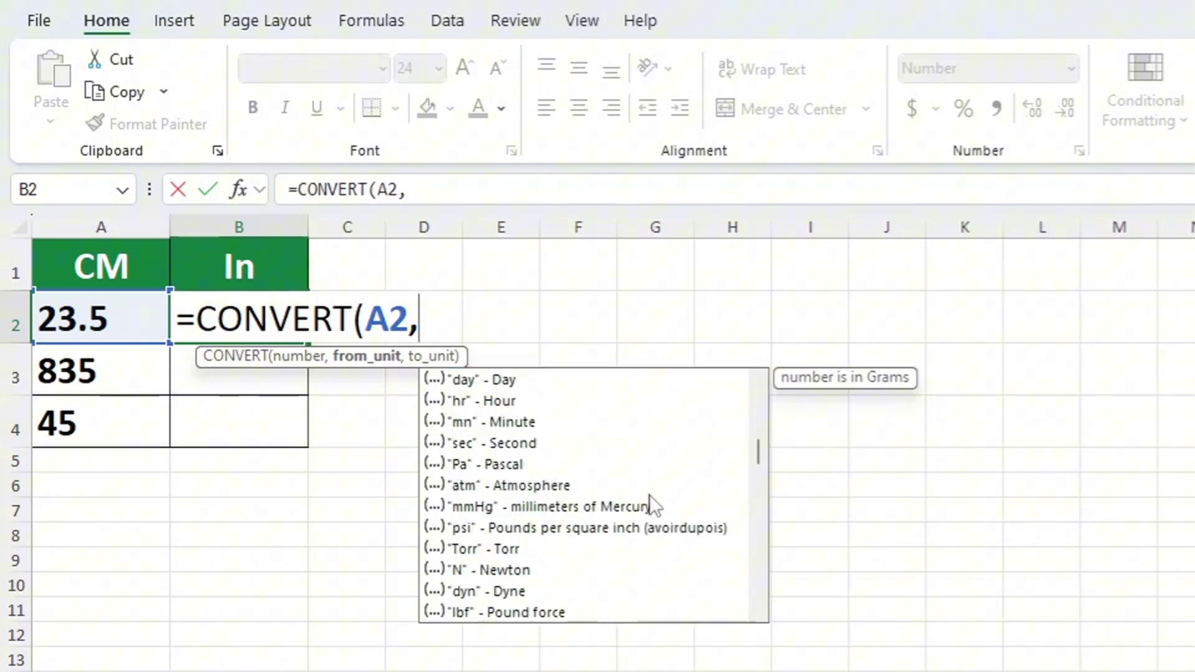
{"action": "scroll", "coordinate": [649, 496], "scroll_direction": "up", "scroll_amount": 4}
{"action": "scroll", "coordinate": [649, 496], "scroll_direction": "up", "scroll_amount": 4}
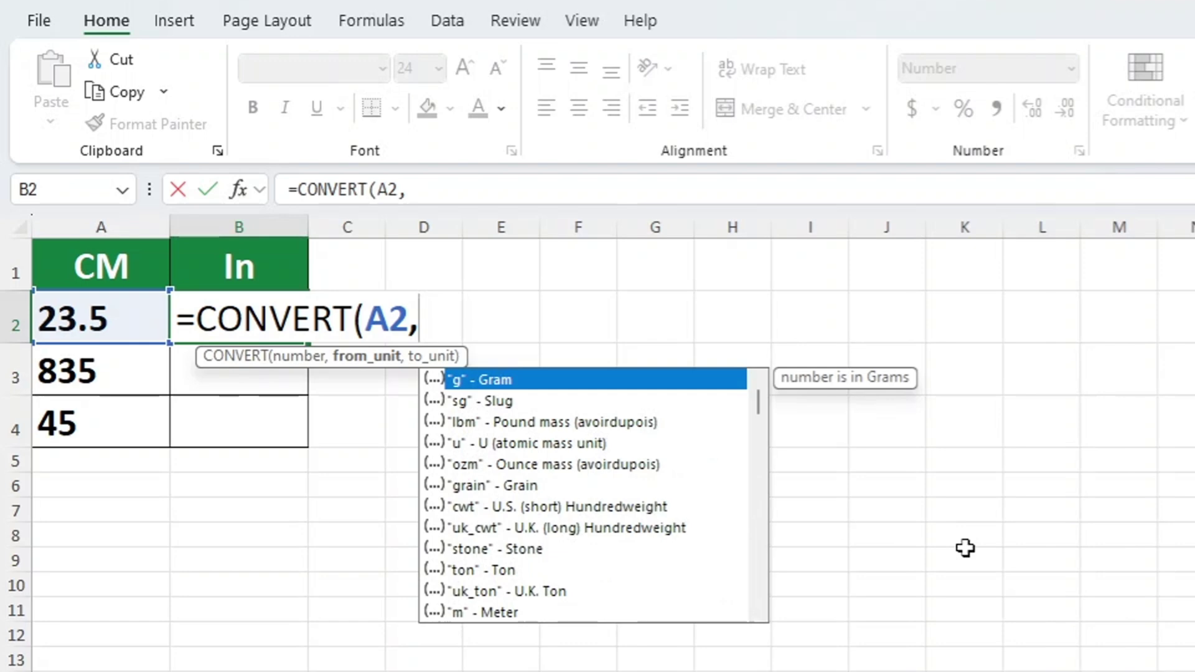
{"action": "type", "text": "\"cm"}
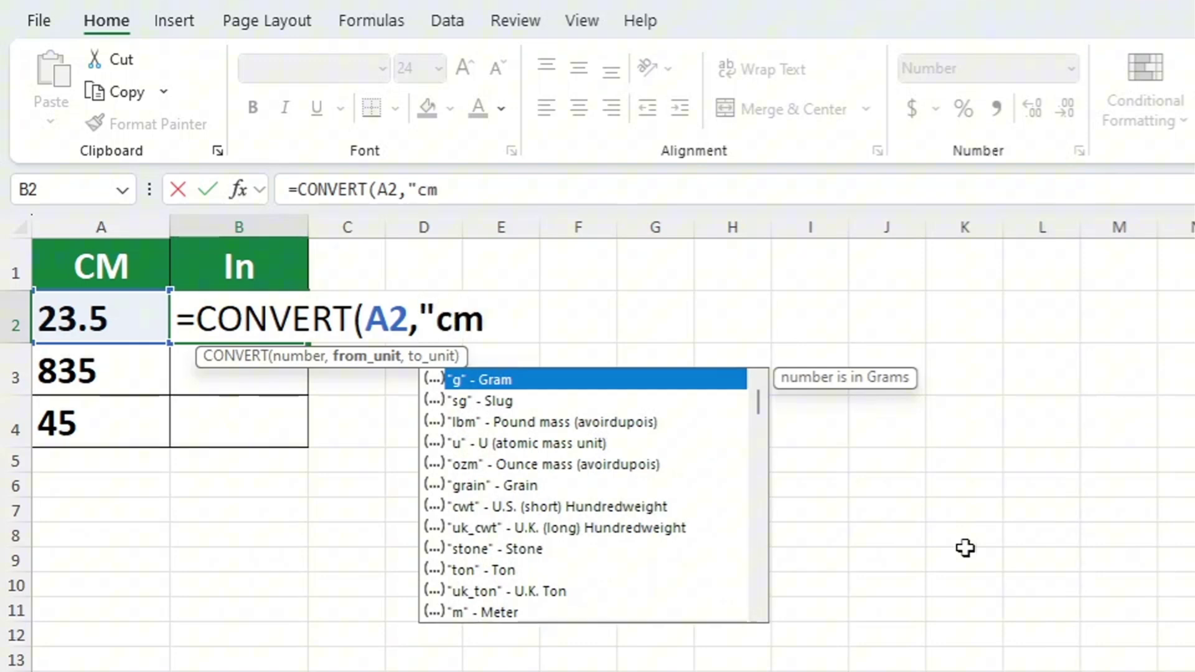
{"action": "type", "text": "\""}
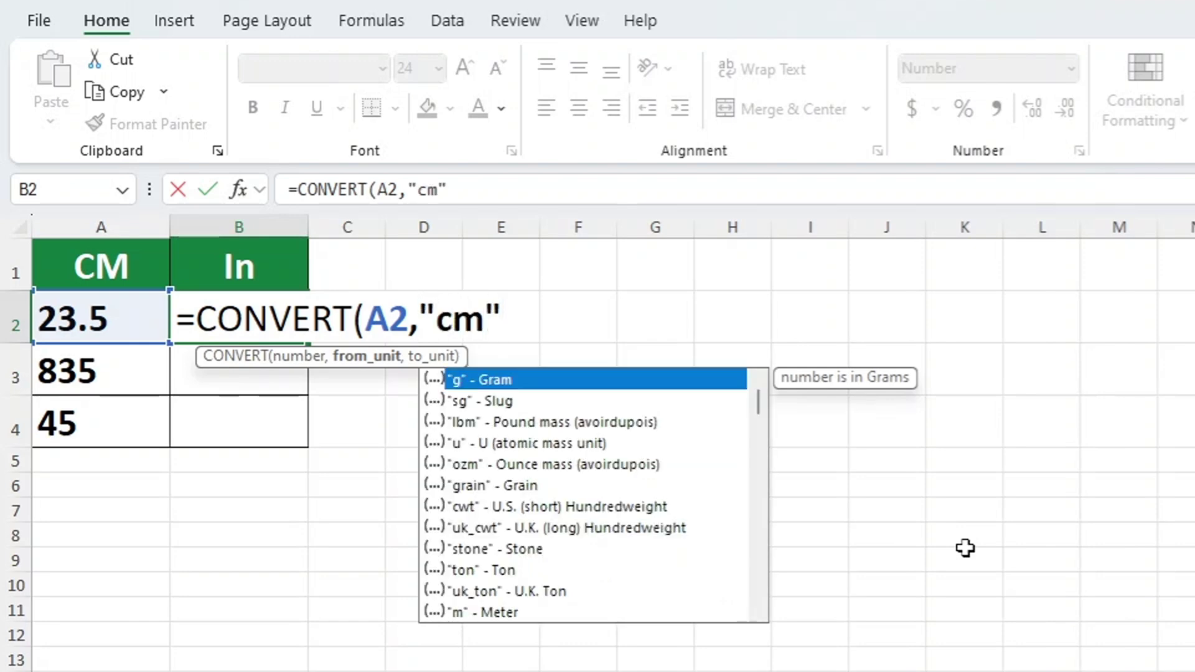
{"action": "type", "text": ","}
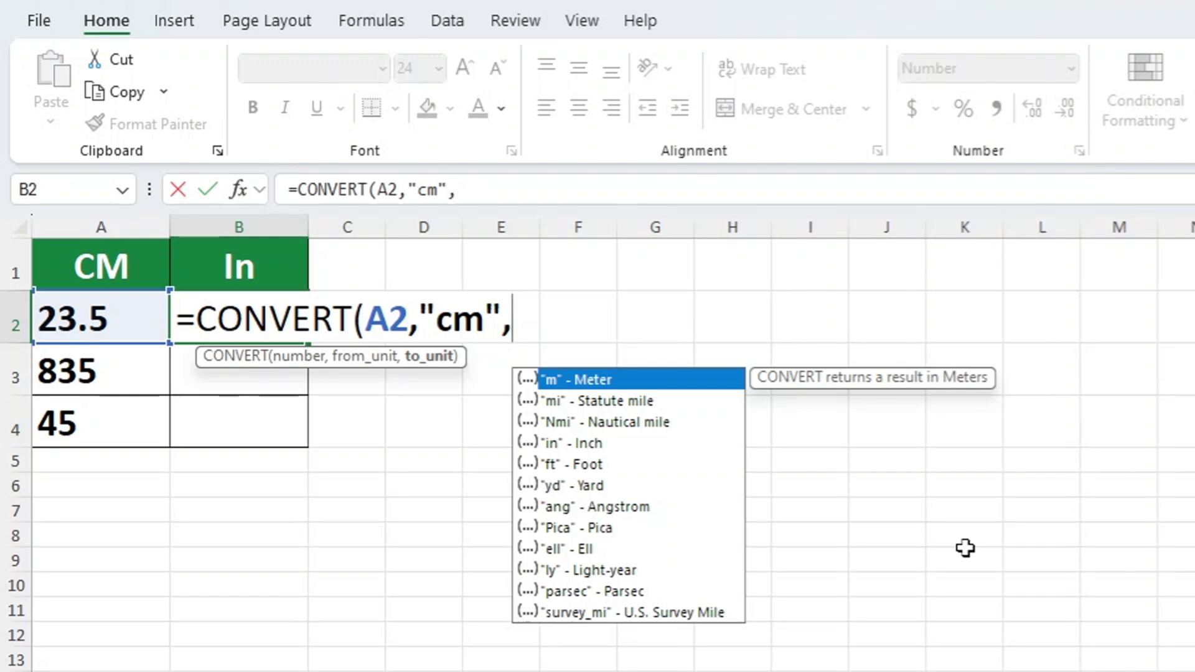
{"action": "type", "text": "\""}
{"action": "type", "text": "in"}
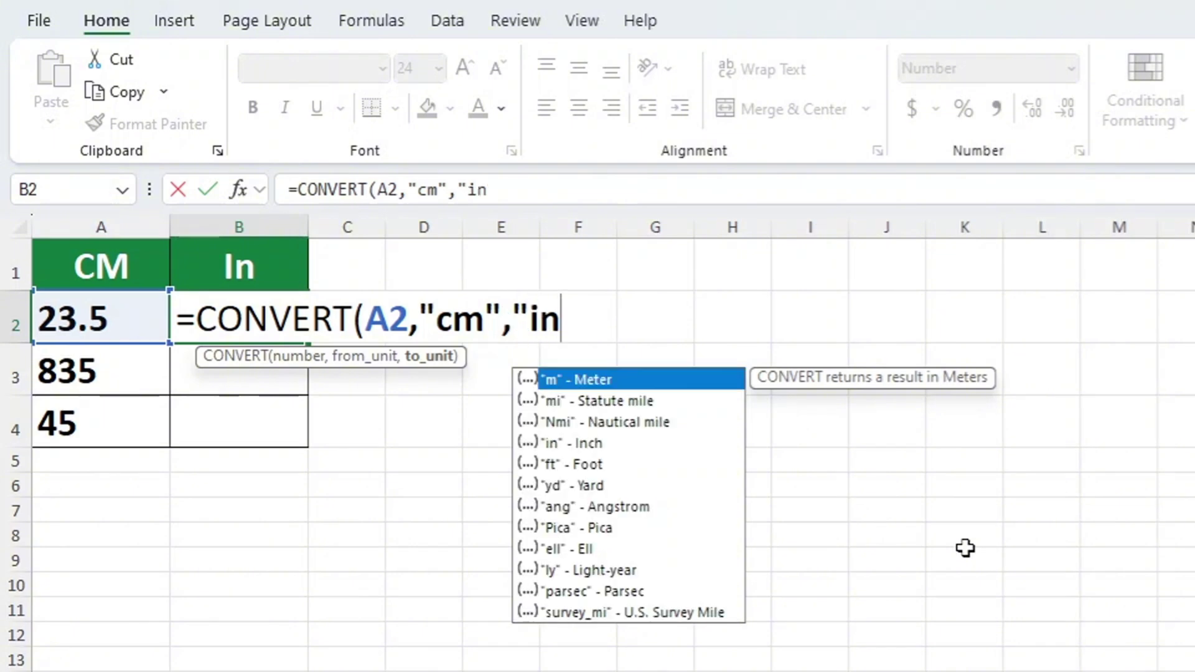
{"action": "type", "text": "\""}
{"action": "type", "text": ")"}
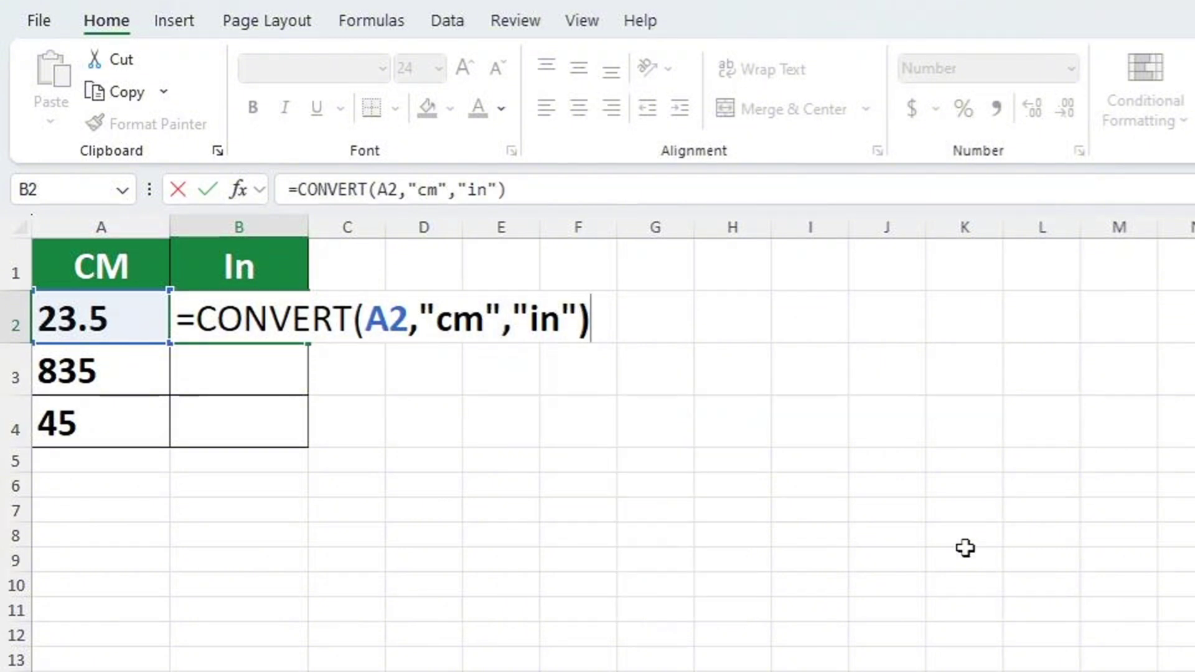
Finish the B2 formula with "in" as the to-unit and enter it, showing 9
{"action": "key", "text": "Return"}
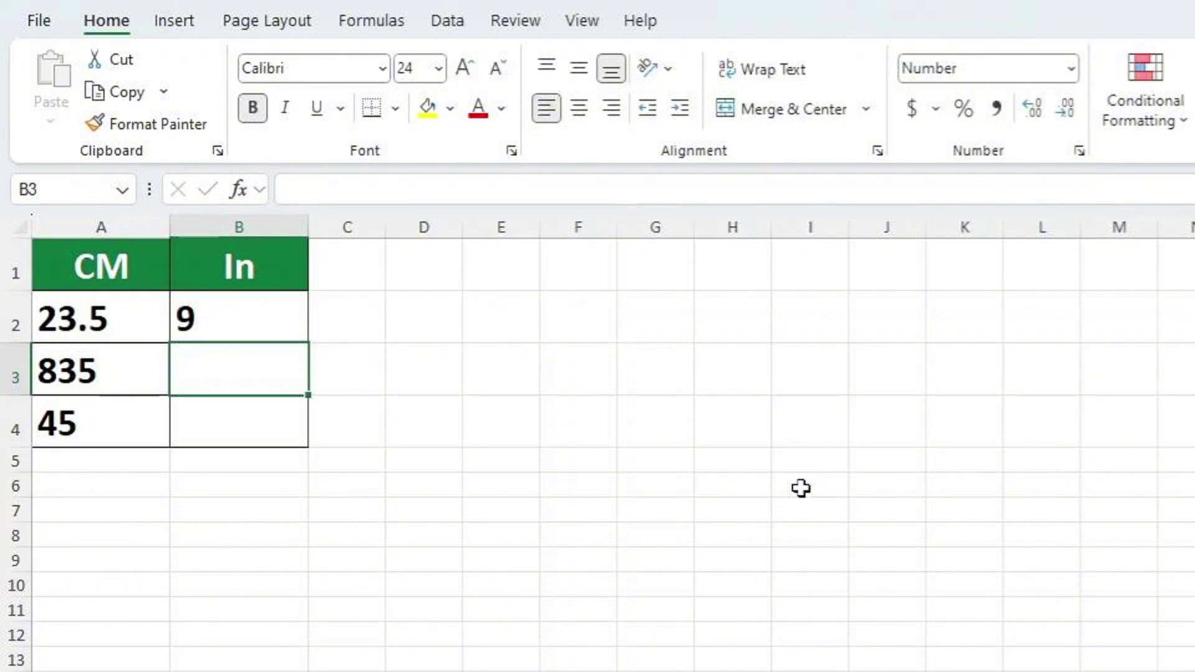
Fill the B2 formula down to B4, yielding 329 and 18 inches
{"action": "left_click", "coordinate": [295, 315]}
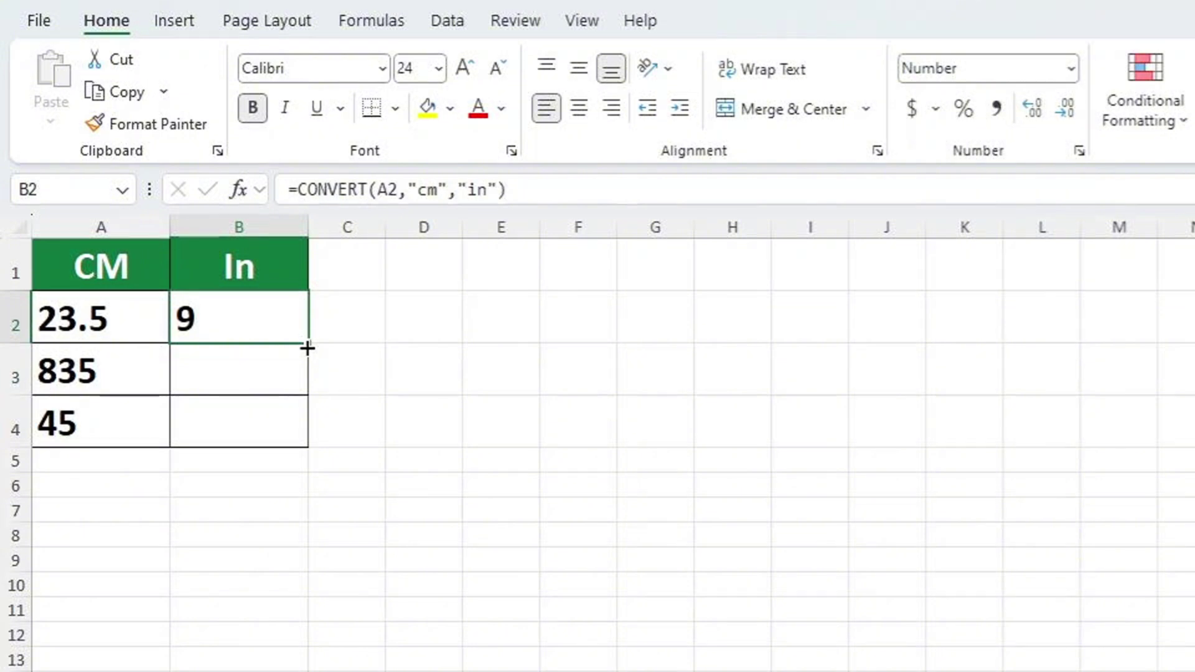
{"action": "left_click_drag", "start_coordinate": [307, 345], "coordinate": [304, 437]}
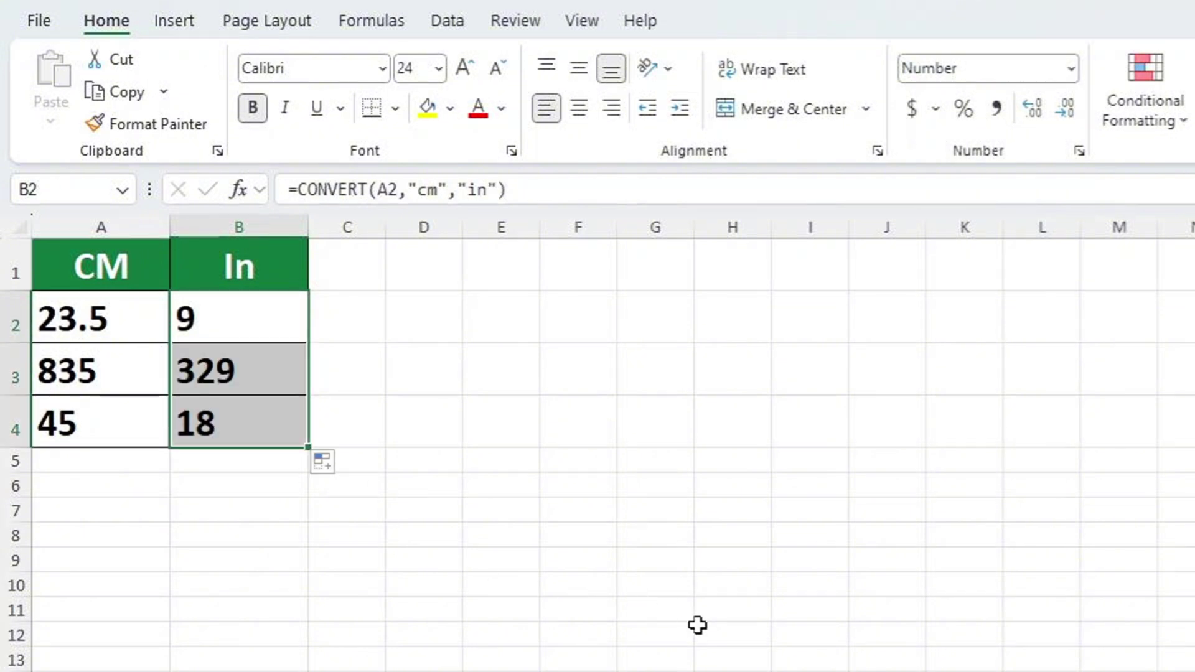
{"action": "left_click", "coordinate": [740, 640]}
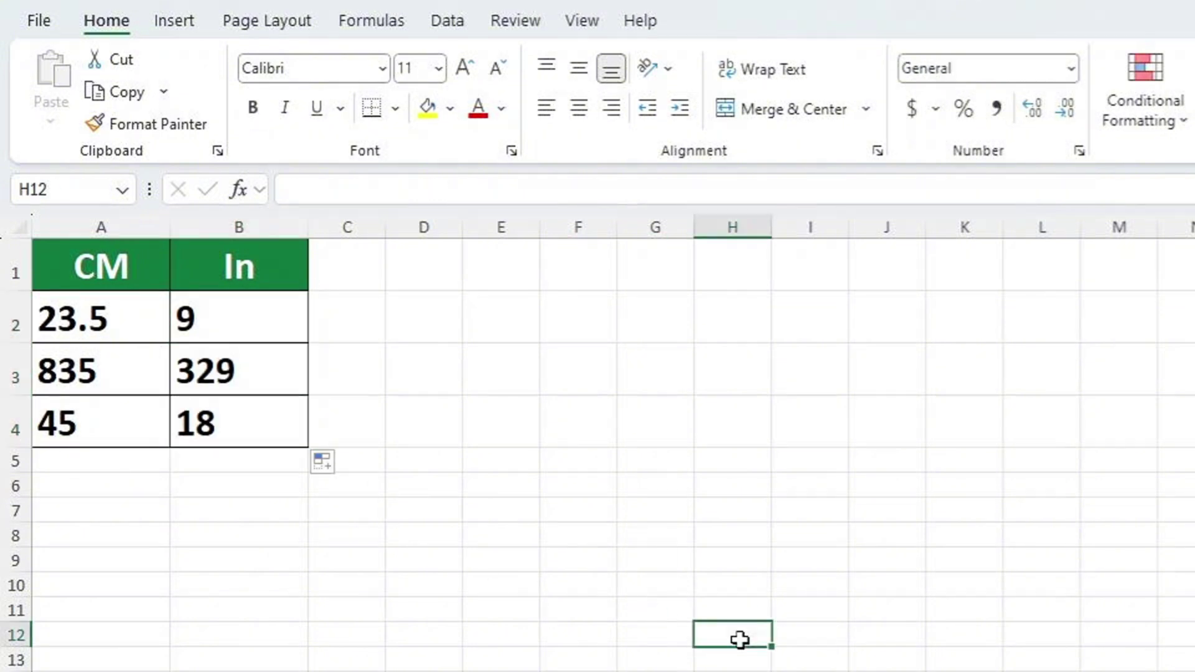